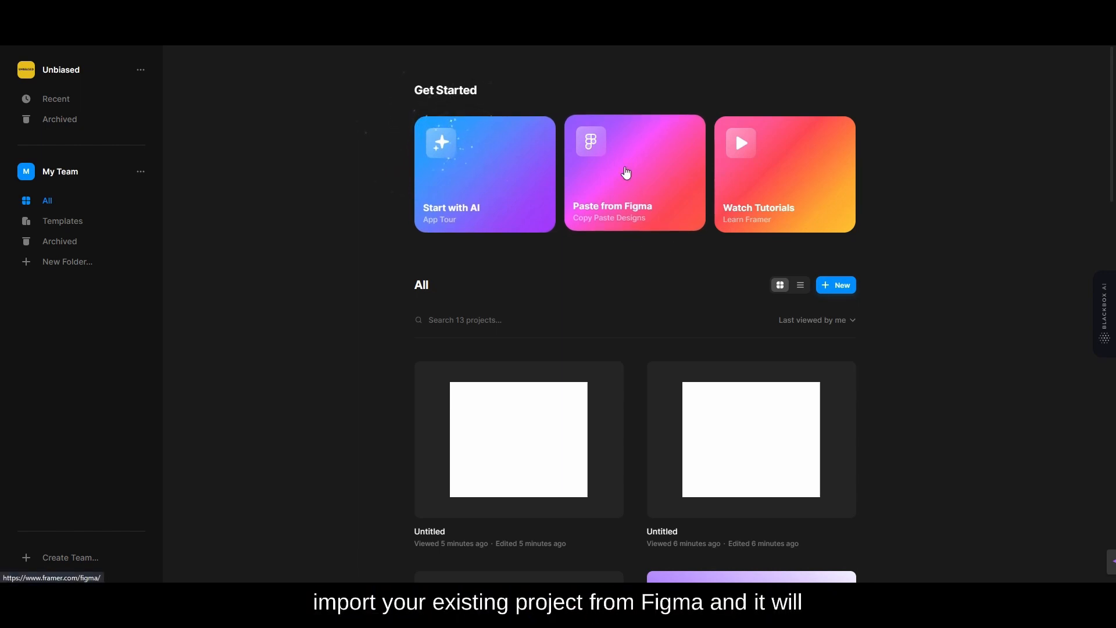
- Drop the Add Sections template below the 'Ship sites with style' hero and select the hero
{"action": "left_click", "coordinate": [62, 222]}
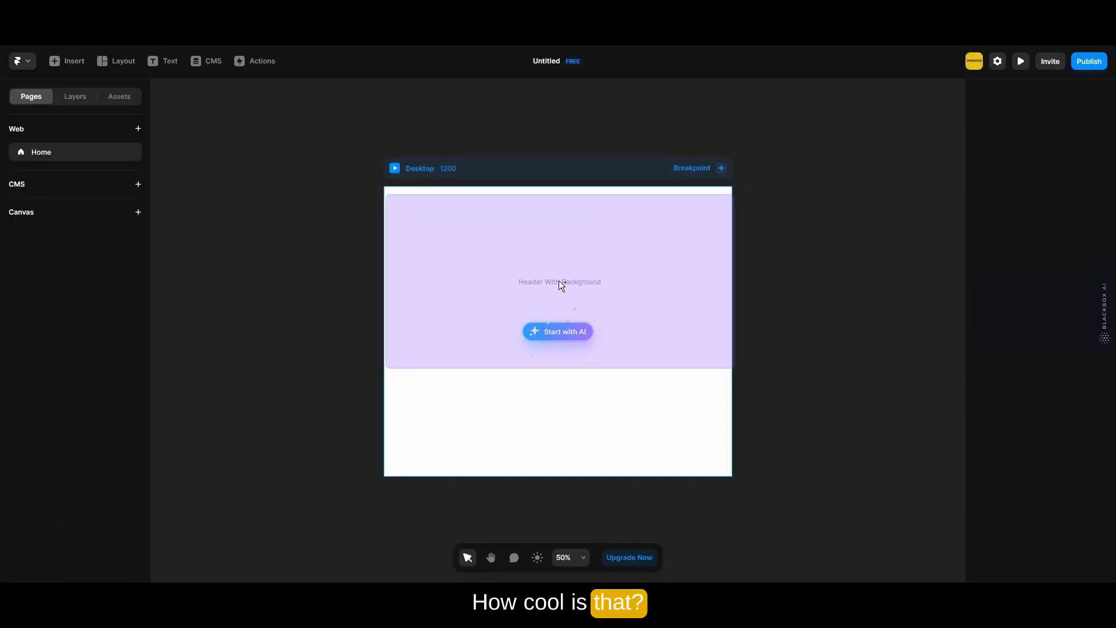
{"action": "left_click", "coordinate": [67, 61]}
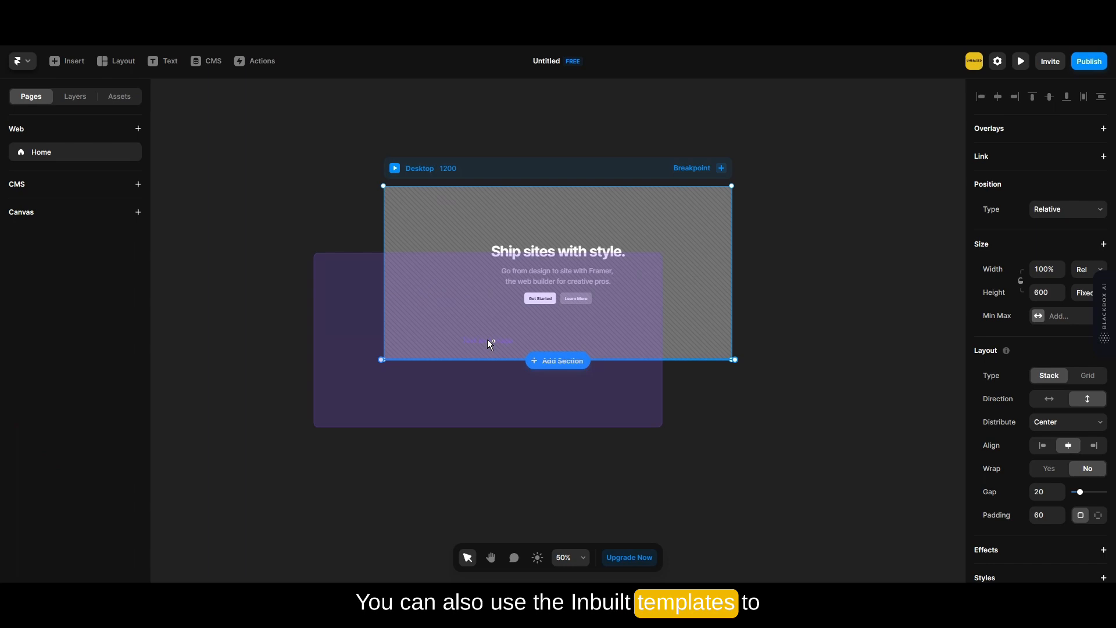
{"action": "left_click_drag", "start_coordinate": [226, 200], "coordinate": [555, 390]}
{"action": "left_click", "coordinate": [559, 157]}
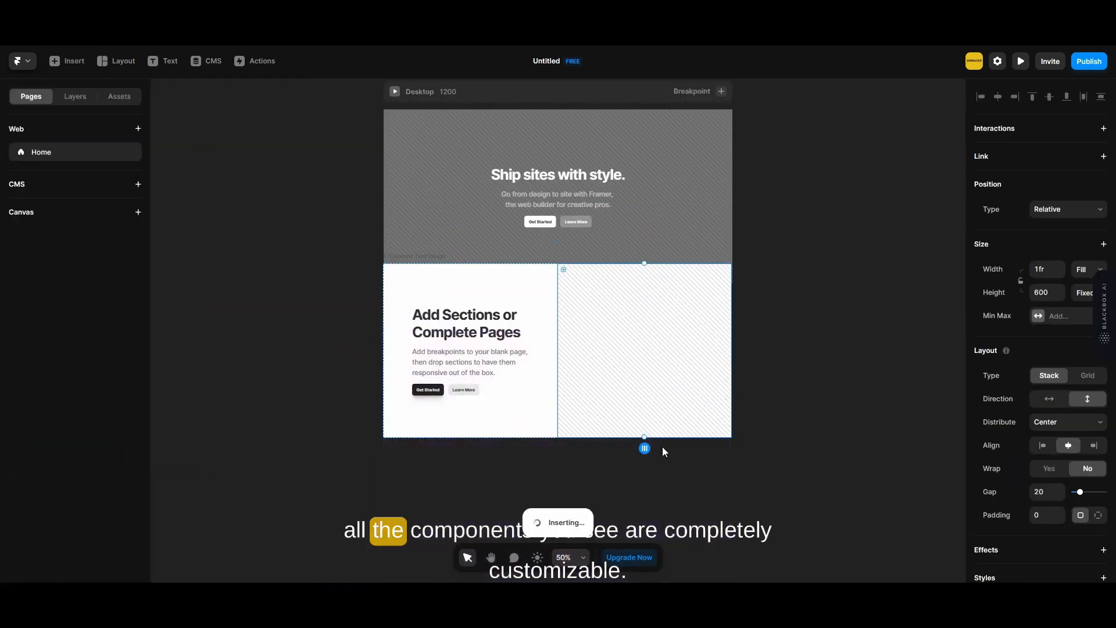
- Rewrite the heading to 'Subscribe to Unbiased!' and the paragraph to 'Its Free :)'
{"action": "double_click", "coordinate": [453, 180]}
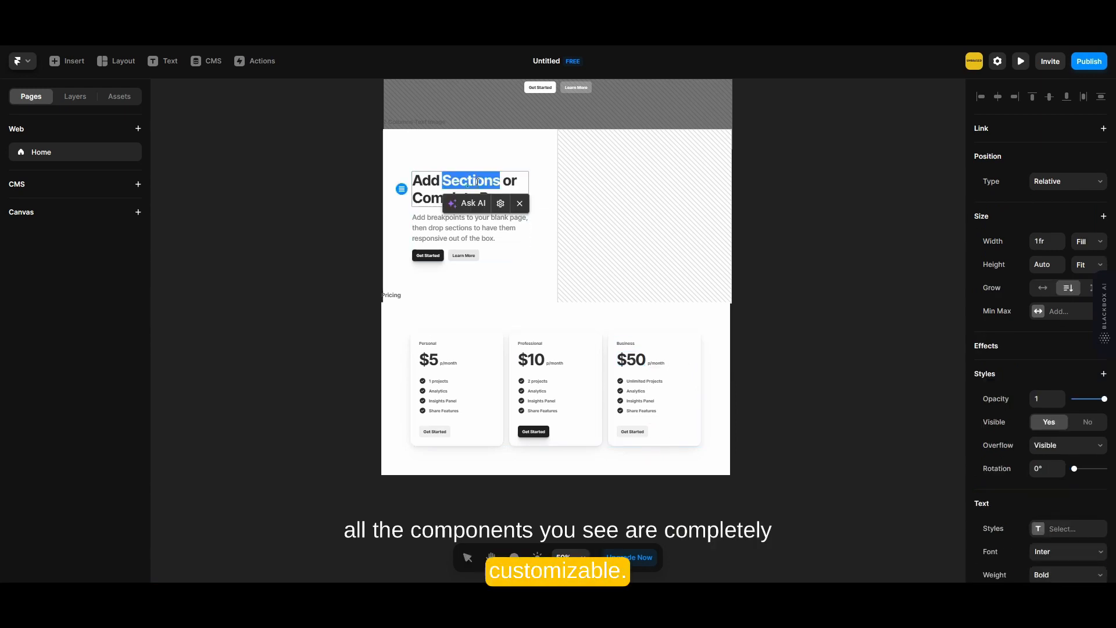
{"action": "type", "text": "Subscribe to Unm"}
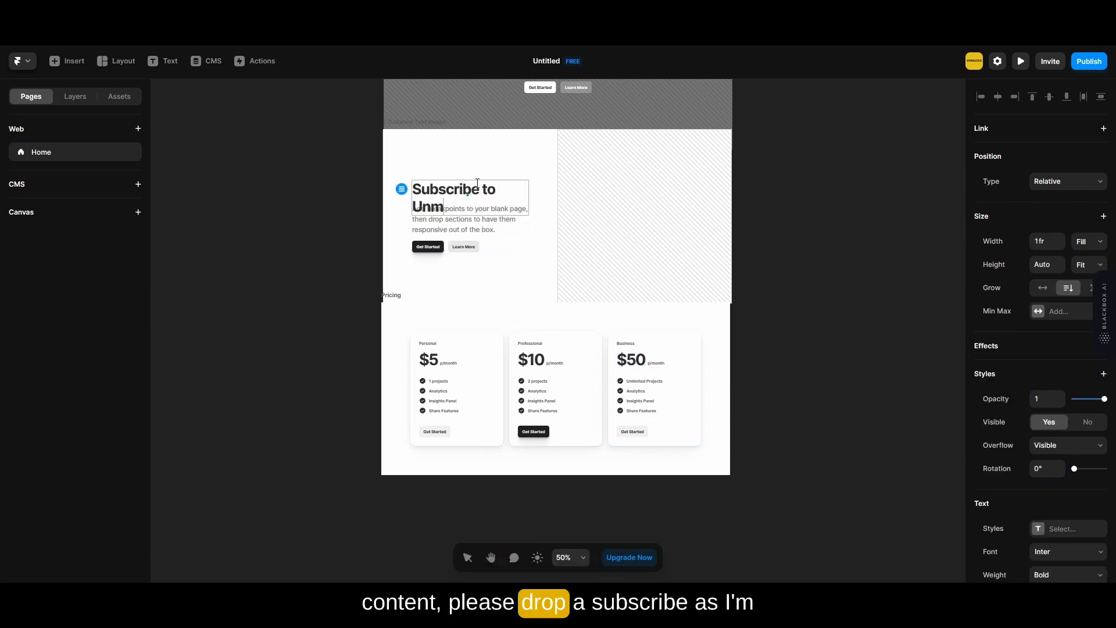
{"action": "key", "text": "BackSpace"}
{"action": "type", "text": "biased!"}
{"action": "double_click", "coordinate": [453, 227]}
{"action": "type", "text": "Its"}
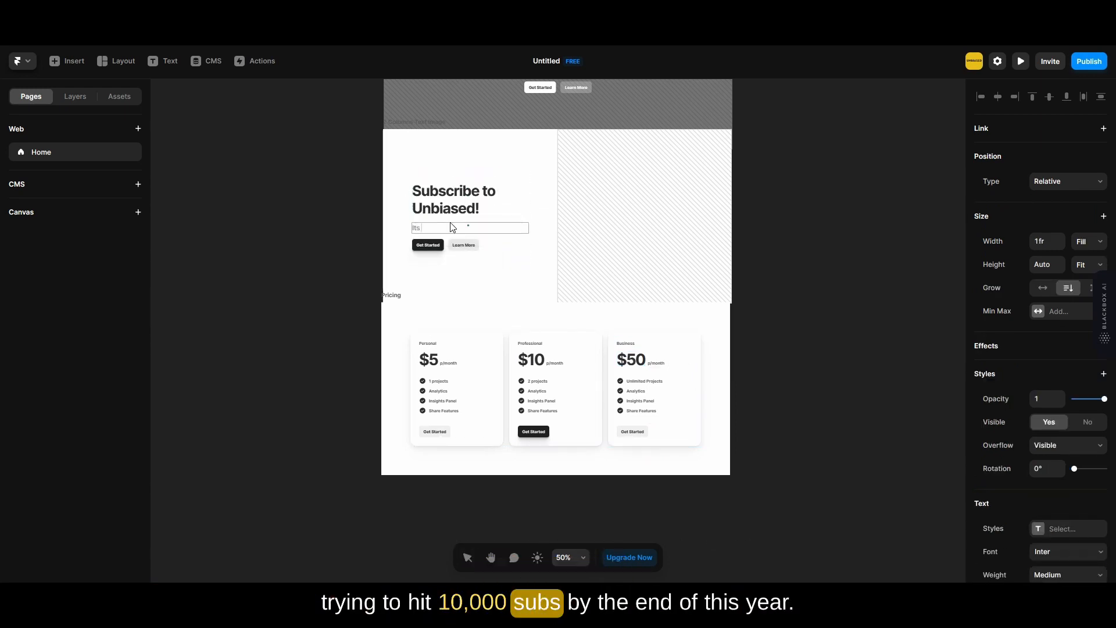
{"action": "type", "text": " Free :)"}
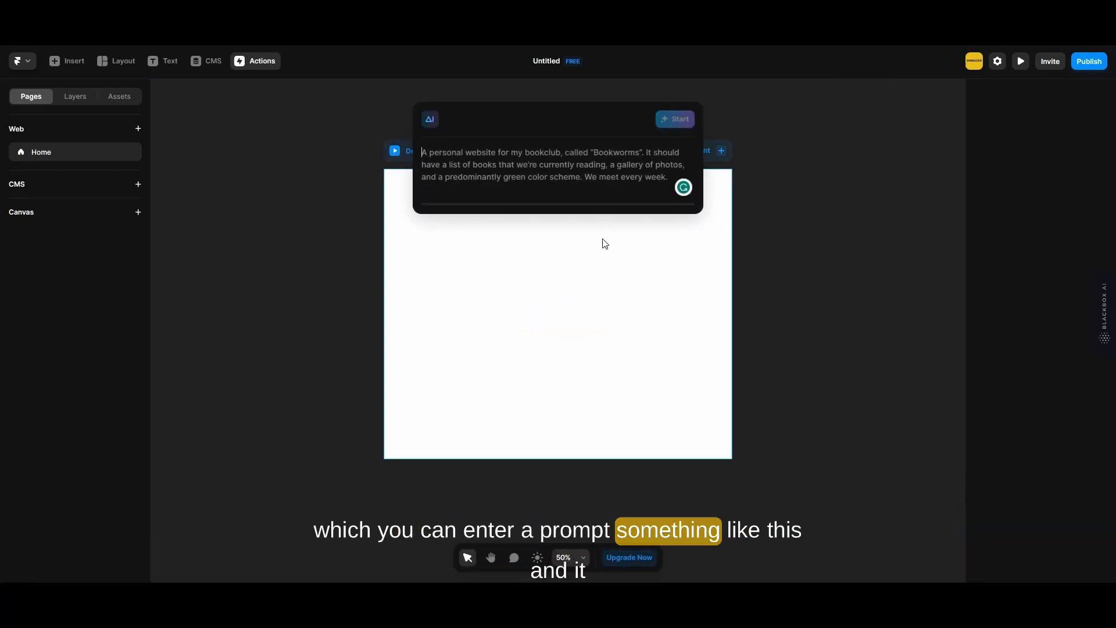
- Paste the saved Unbiased tech portfolio prompt from clipboard history into the AI prompt
{"action": "key", "text": "super+v"}
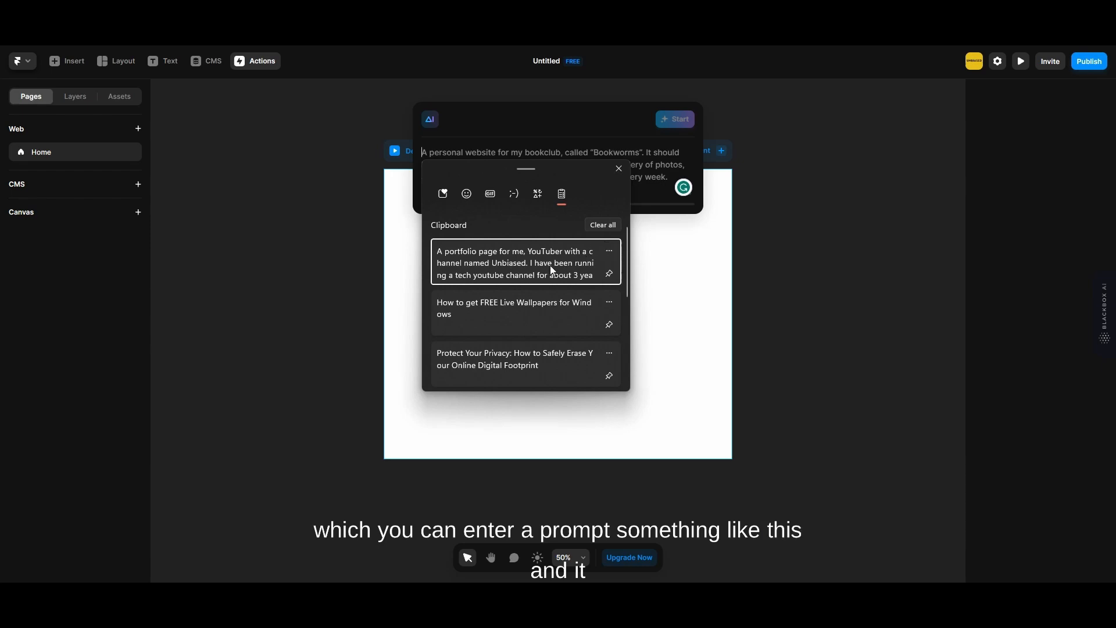
{"action": "left_click", "coordinate": [521, 265]}
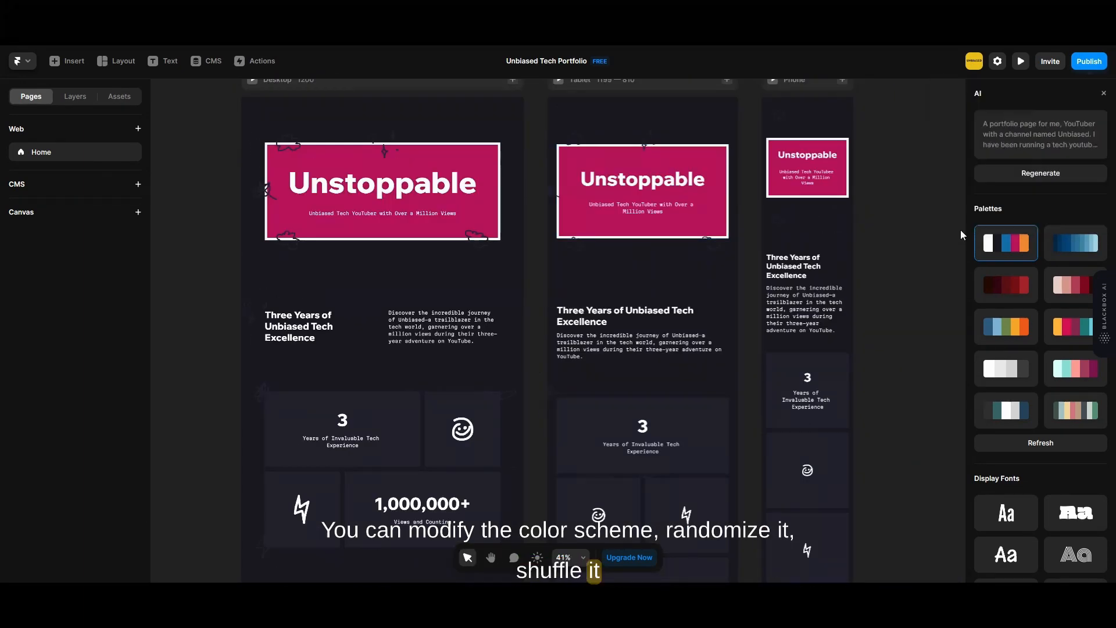
- Cycle and refresh palette swatches until settling on the yellow and maroon palette
{"action": "left_click", "coordinate": [1075, 242]}
{"action": "left_click", "coordinate": [1005, 326]}
{"action": "left_click", "coordinate": [1040, 443]}
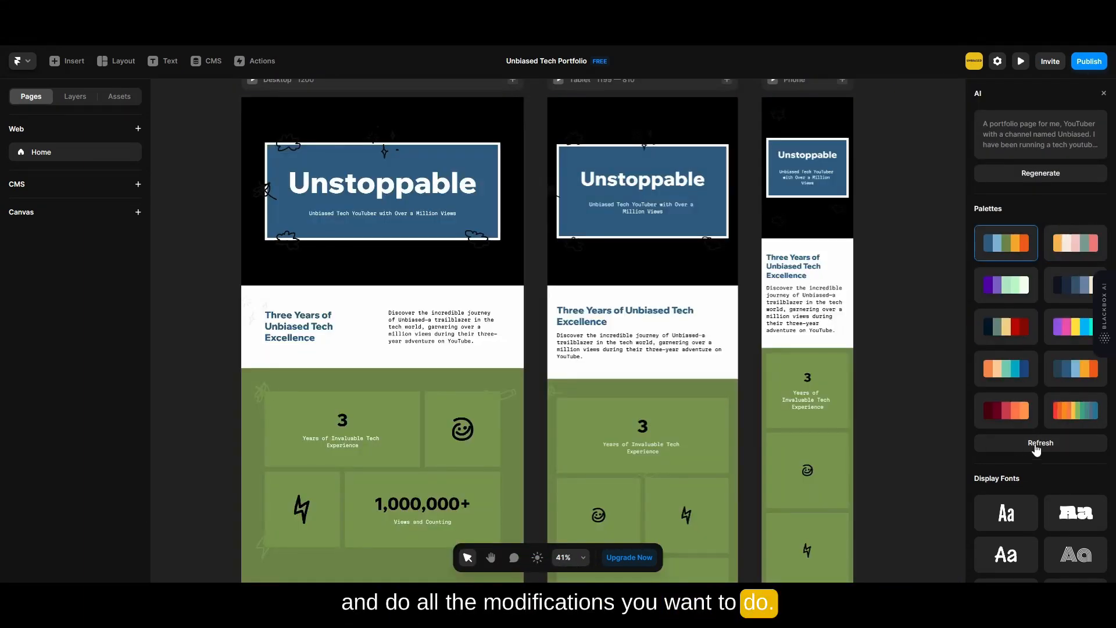
{"action": "left_click", "coordinate": [1006, 243]}
{"action": "left_click", "coordinate": [1006, 326]}
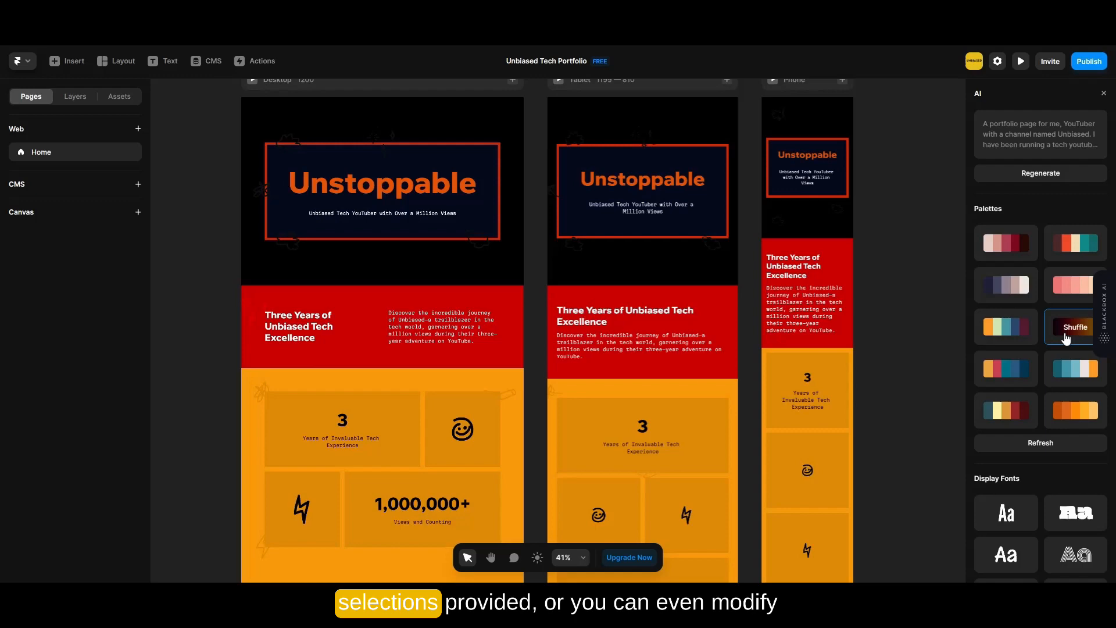
{"action": "left_click", "coordinate": [1075, 327]}
{"action": "scroll", "coordinate": [1039, 349], "scroll_direction": "down", "scroll_amount": 4}
{"action": "left_click", "coordinate": [1075, 211]}
- Try a pixel-style display font, then settle on a serif heading font
{"action": "left_click", "coordinate": [1074, 253]}
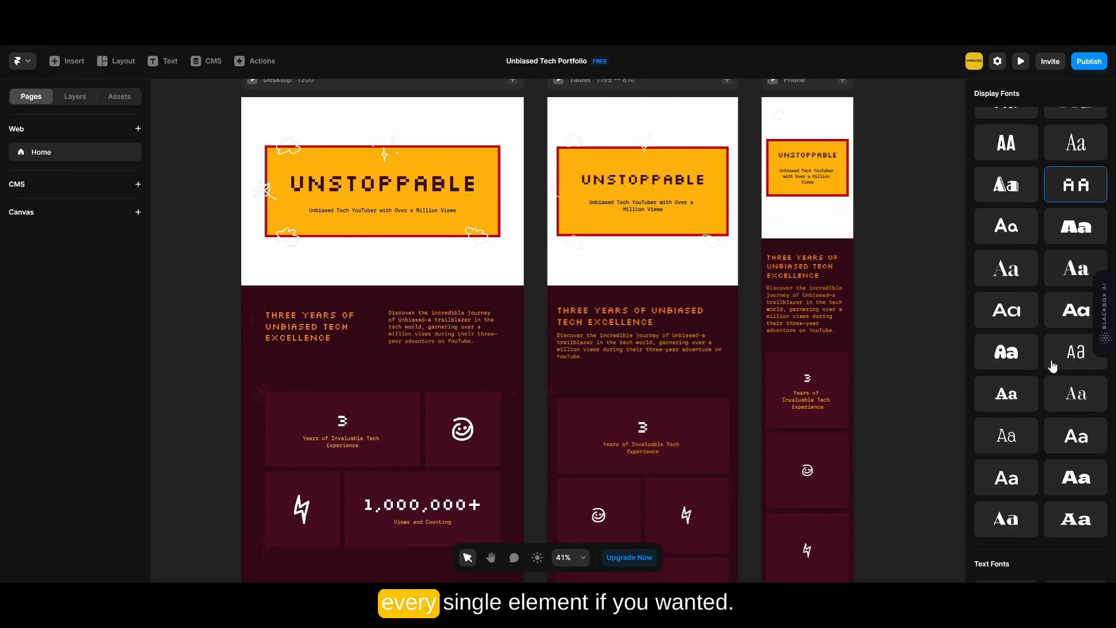
{"action": "scroll", "coordinate": [1040, 350], "scroll_direction": "down", "scroll_amount": 4}
{"action": "left_click", "coordinate": [1005, 254]}
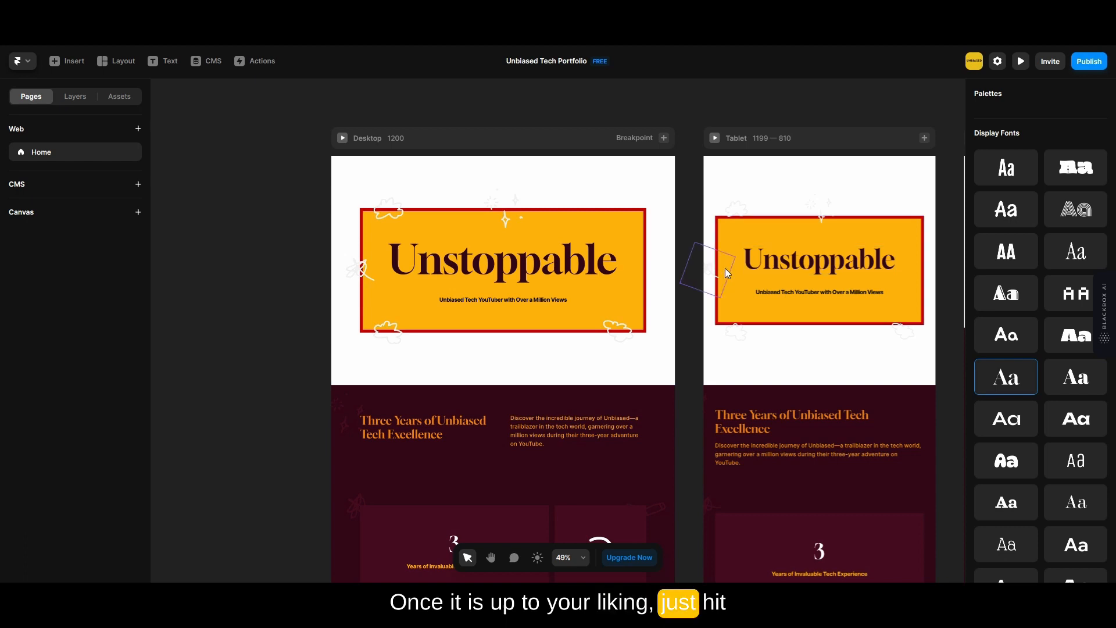
- Publish the site to the suggested unbiased-tech-portfolio.framer.ai free domain
{"action": "left_click", "coordinate": [1088, 61]}
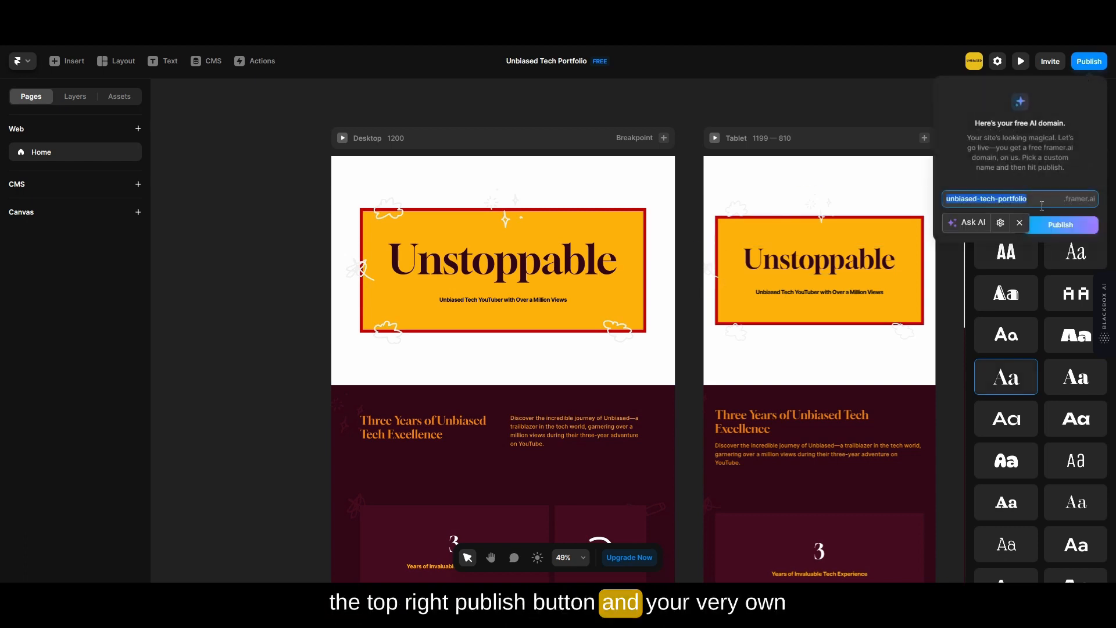
{"action": "left_click", "coordinate": [1053, 200]}
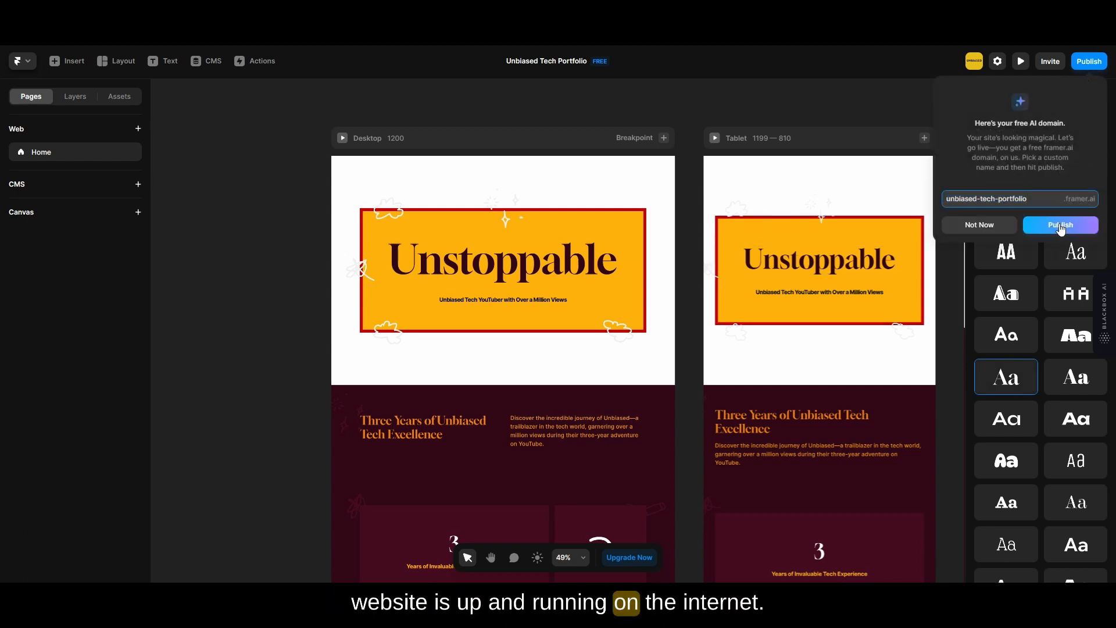
{"action": "left_click", "coordinate": [1061, 226]}
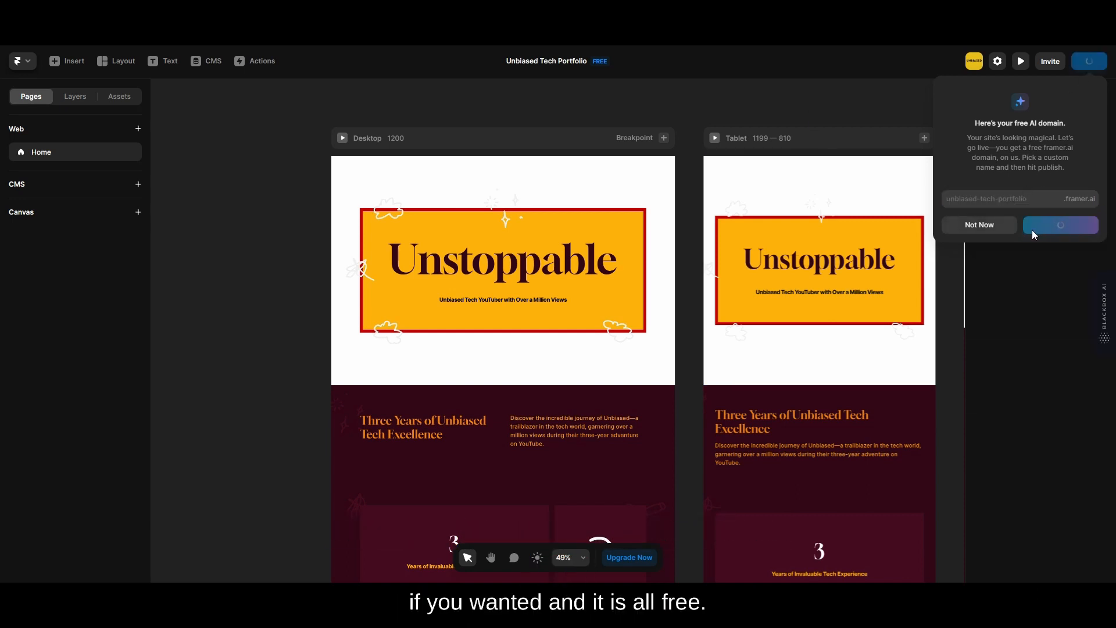
{"action": "left_click", "coordinate": [1012, 272]}
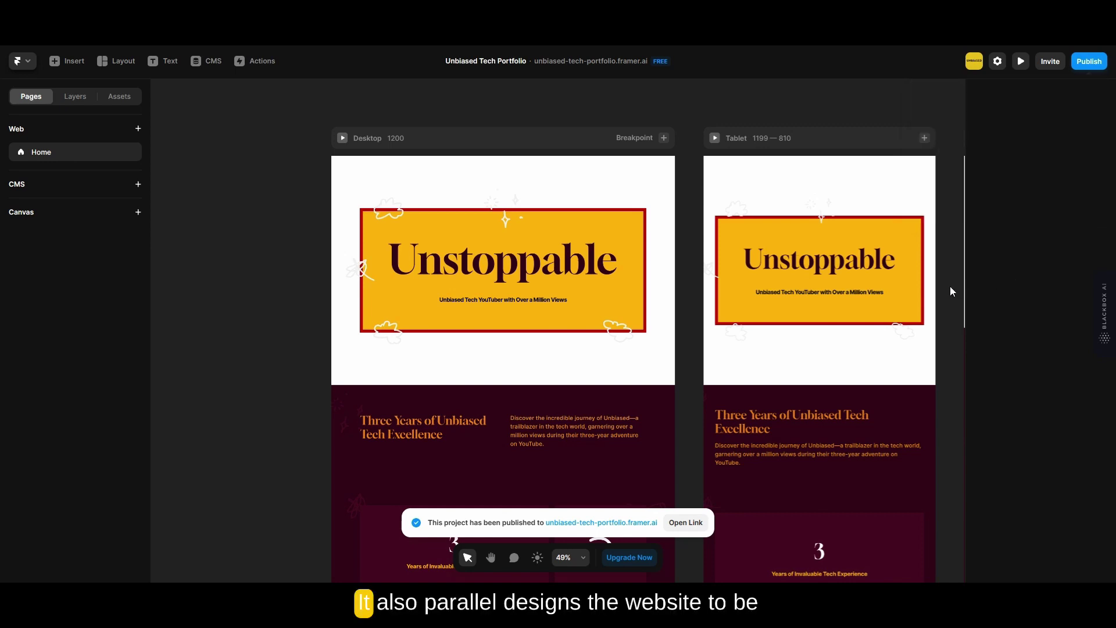
- Preview the Desktop page and shrink its width down to the 320-wide phone layout
{"action": "left_click", "coordinate": [342, 138]}
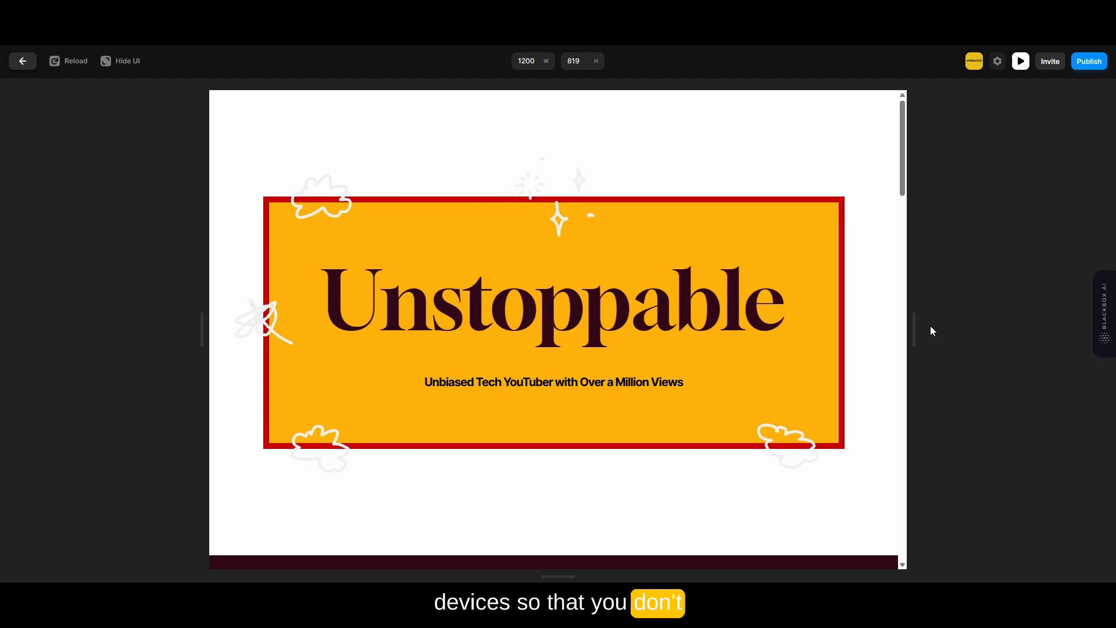
{"action": "scroll", "coordinate": [774, 344], "scroll_direction": "down", "scroll_amount": 5}
{"action": "scroll", "coordinate": [774, 345], "scroll_direction": "down", "scroll_amount": 3}
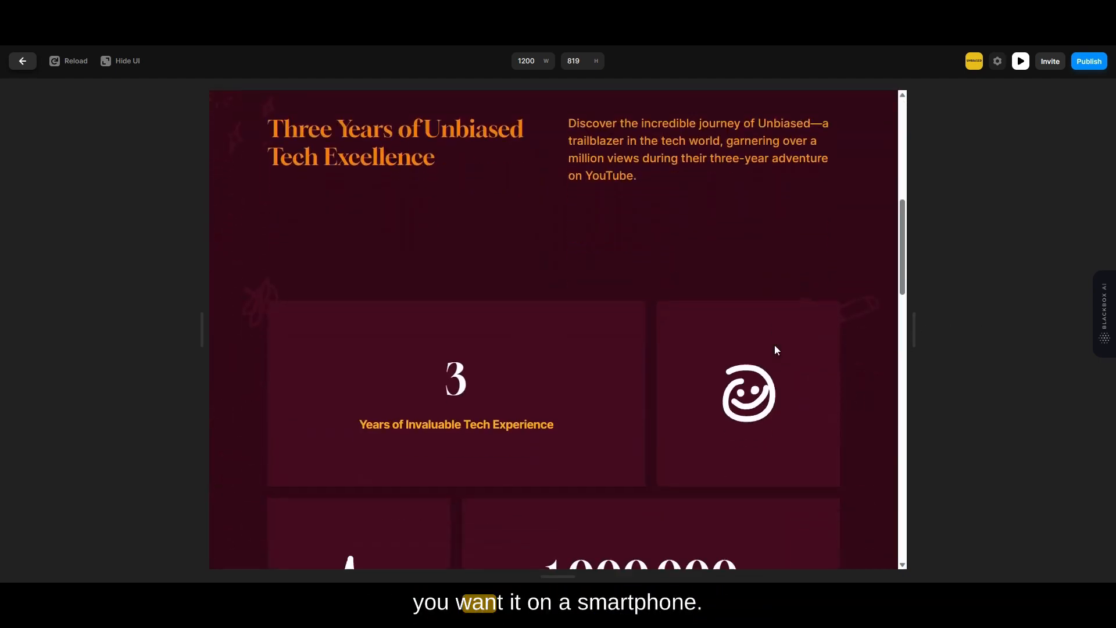
{"action": "scroll", "coordinate": [774, 345], "scroll_direction": "down", "scroll_amount": 3}
{"action": "scroll", "coordinate": [775, 344], "scroll_direction": "down", "scroll_amount": 5}
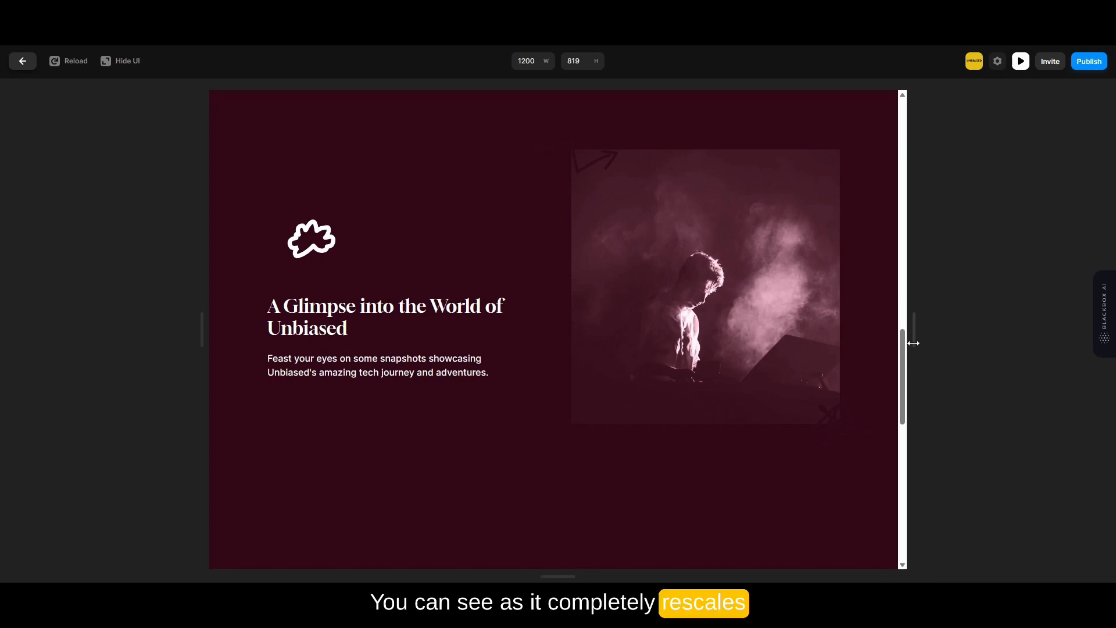
{"action": "mouse_move", "coordinate": [912, 343]}
{"action": "left_mouse_down"}
{"action": "mouse_move", "coordinate": [1072, 336]}
{"action": "mouse_move", "coordinate": [658, 365]}
{"action": "left_mouse_up"}
{"action": "scroll", "coordinate": [565, 351], "scroll_direction": "up", "scroll_amount": 5}
{"action": "scroll", "coordinate": [566, 351], "scroll_direction": "up", "scroll_amount": 5}
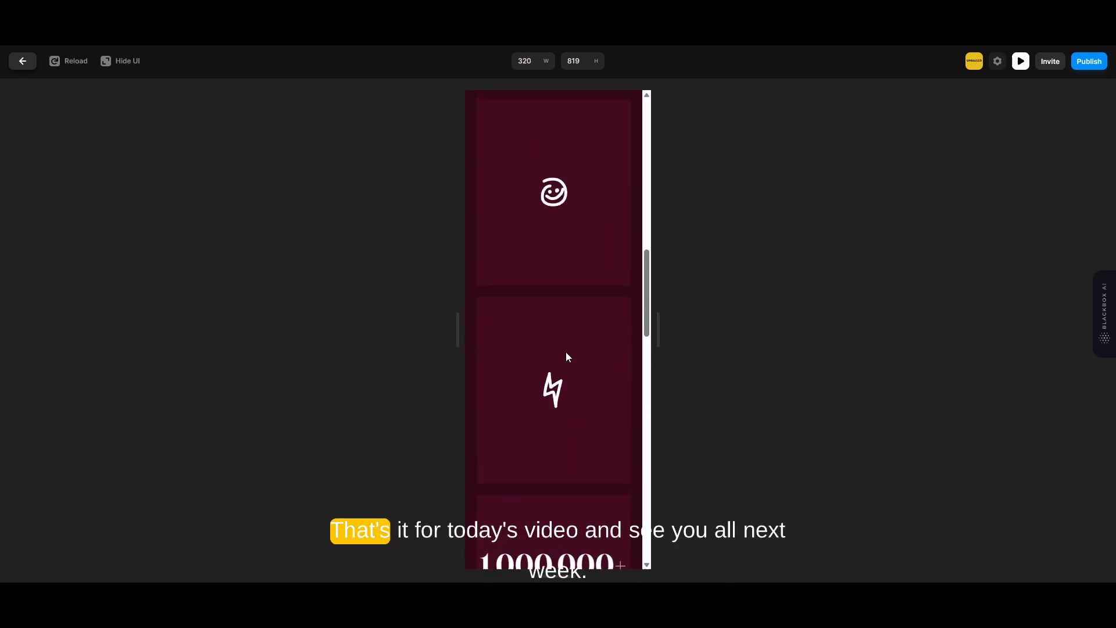
{"action": "scroll", "coordinate": [566, 351], "scroll_direction": "up", "scroll_amount": 5}
{"action": "scroll", "coordinate": [565, 351], "scroll_direction": "up", "scroll_amount": 5}
{"action": "scroll", "coordinate": [566, 352], "scroll_direction": "up", "scroll_amount": 3}
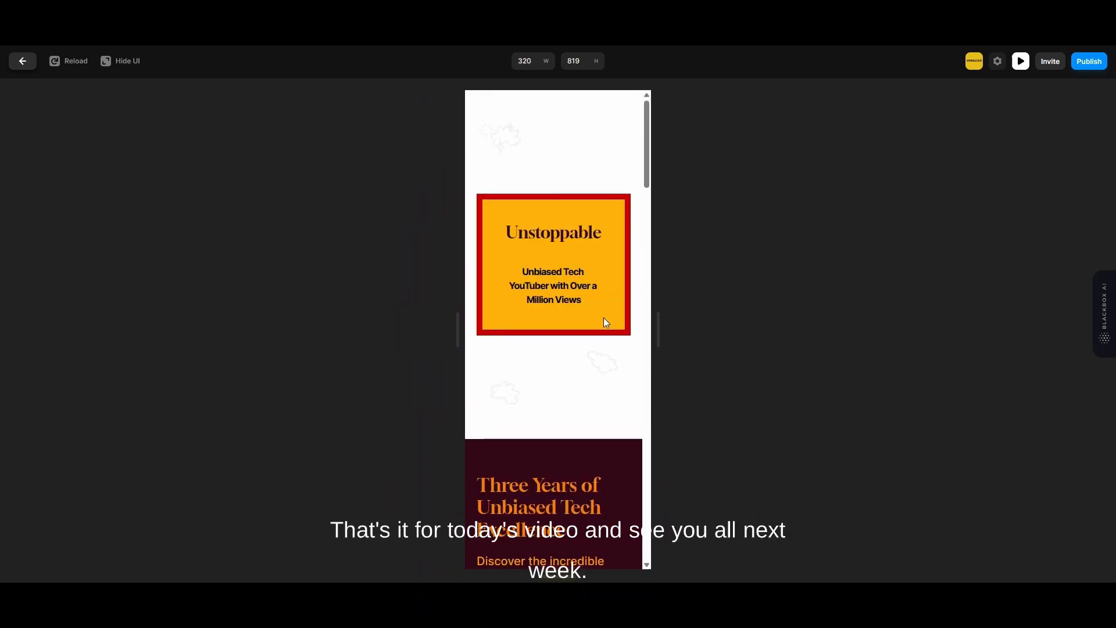